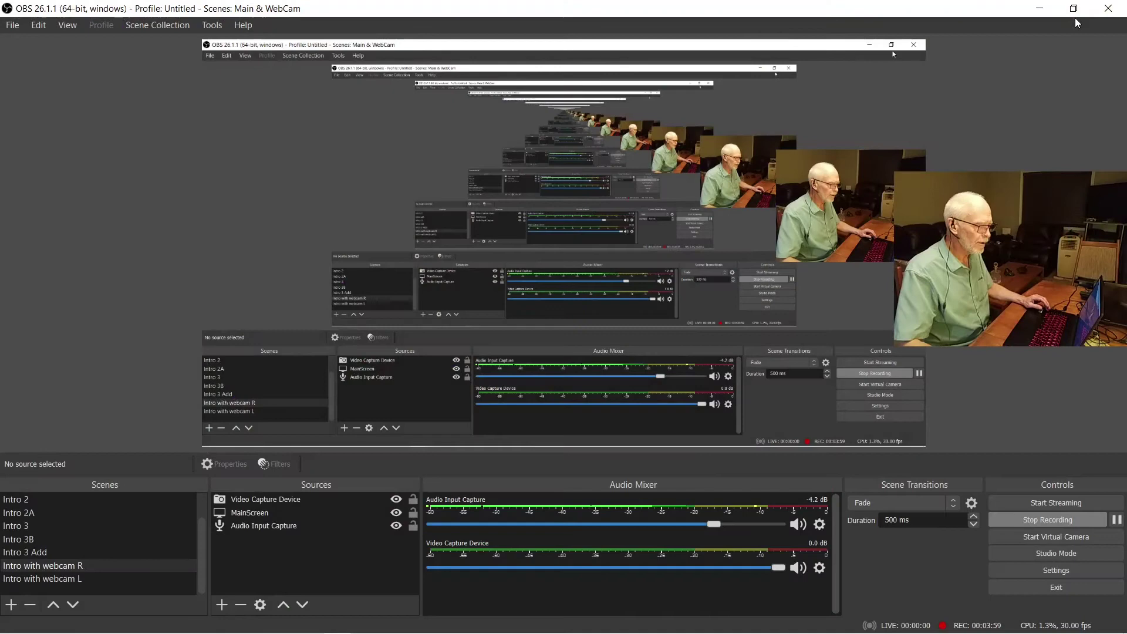
Launch Siril maximized and bring up its Open File dialog on the Siril Current Proj folder.
{"action": "left_click", "coordinate": [1039, 8]}
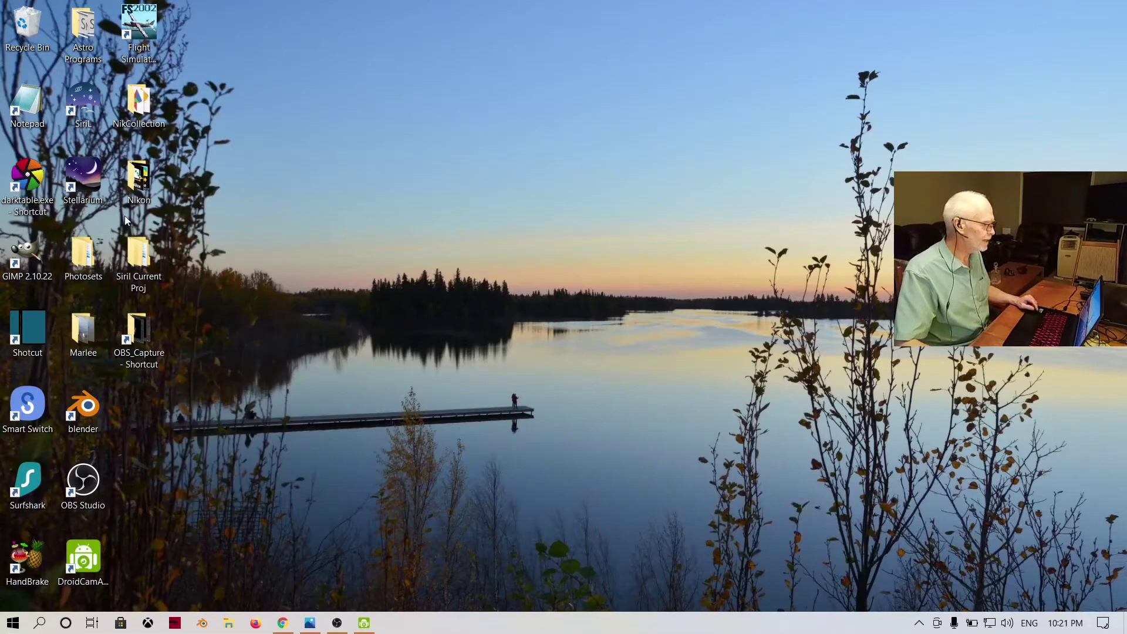
{"action": "double_click", "coordinate": [86, 112]}
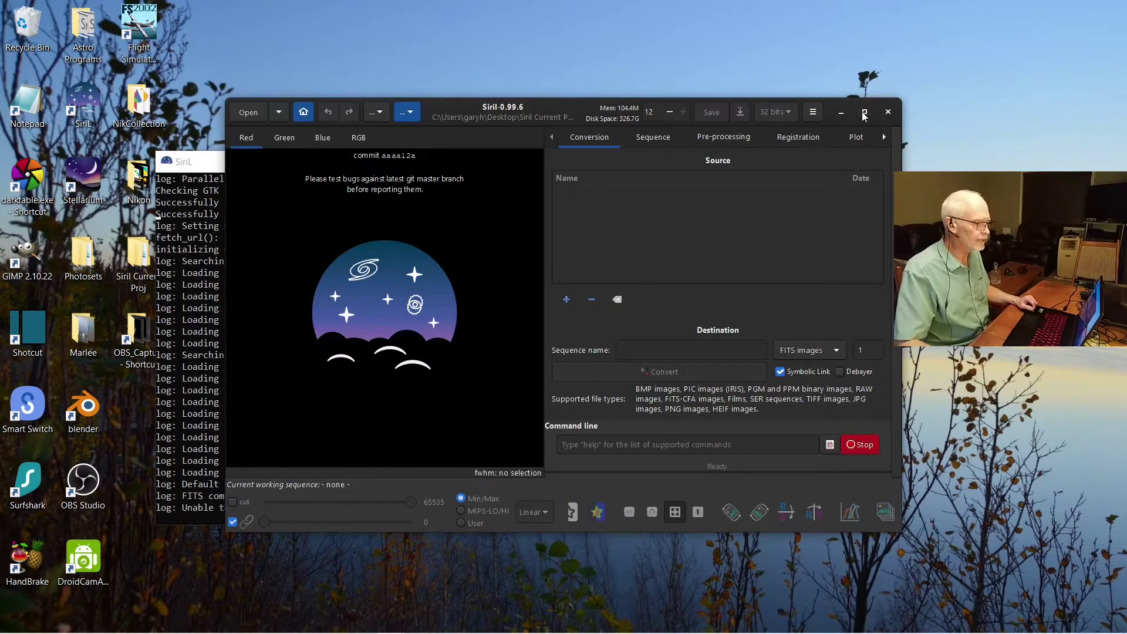
{"action": "left_click", "coordinate": [865, 113]}
{"action": "left_click", "coordinate": [22, 16]}
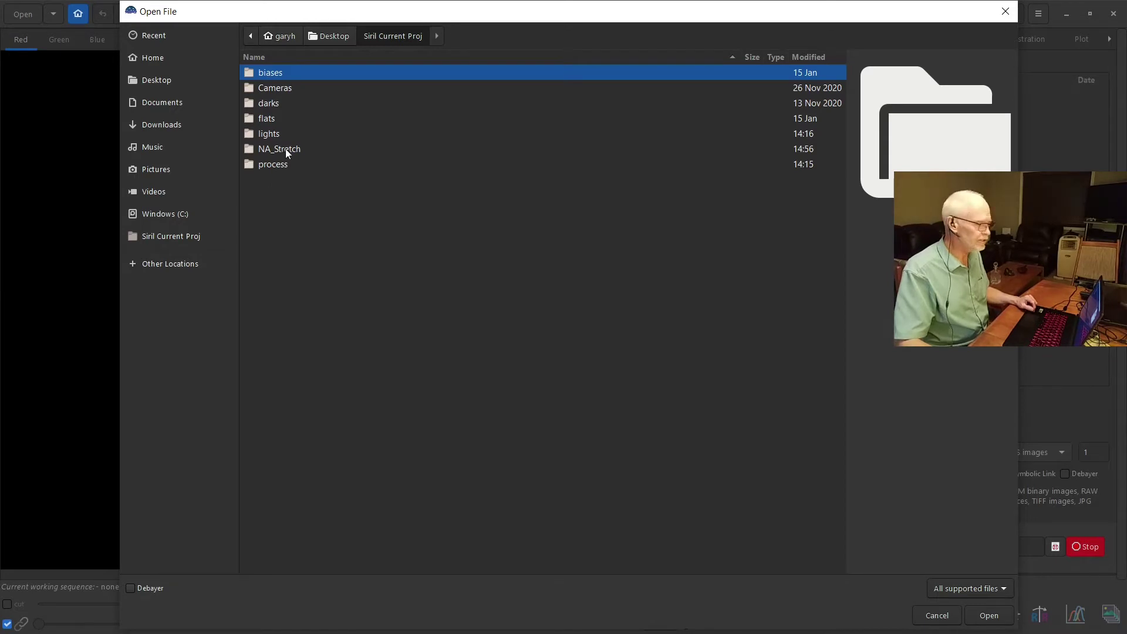
Load bias_stacked.fit from the biases folder into the image view.
{"action": "double_click", "coordinate": [280, 75]}
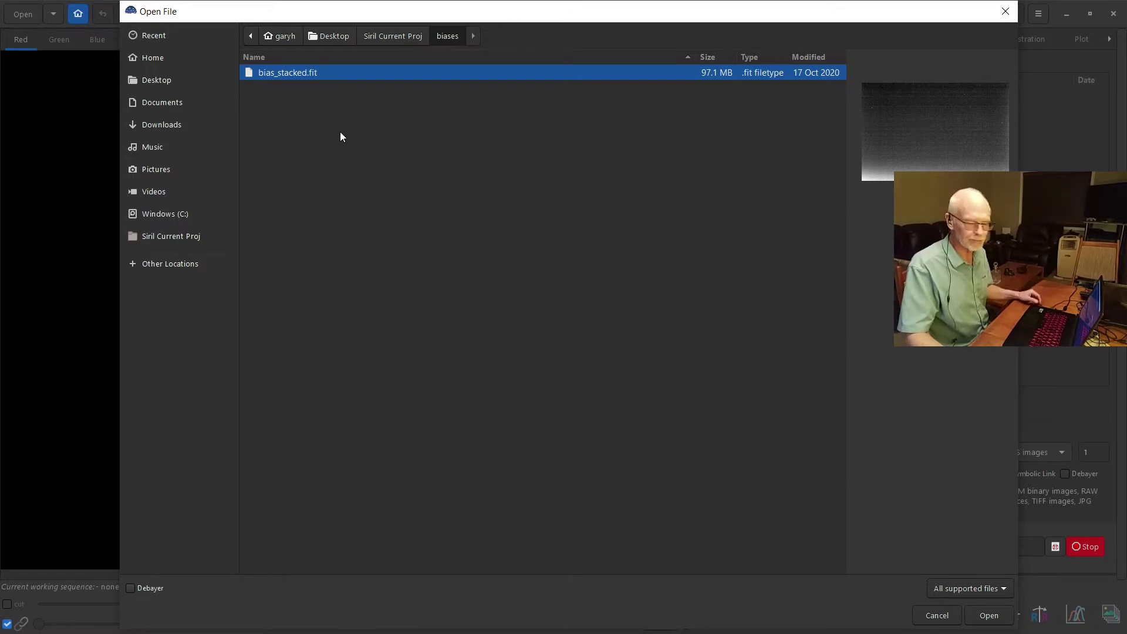
{"action": "double_click", "coordinate": [299, 73]}
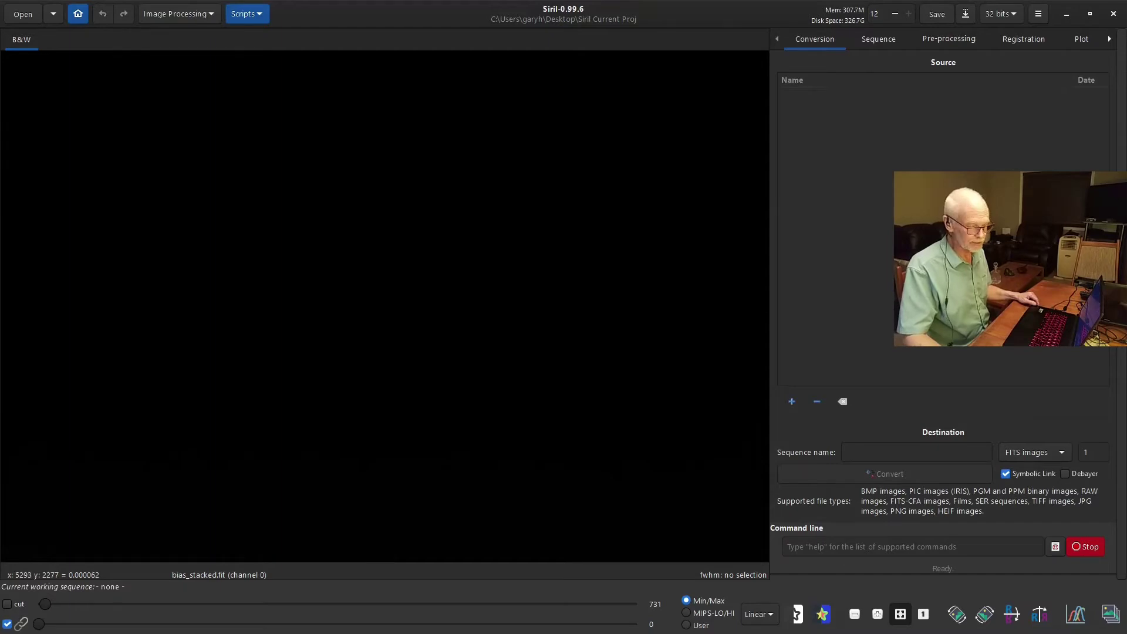
{"action": "left_click", "coordinate": [762, 614]}
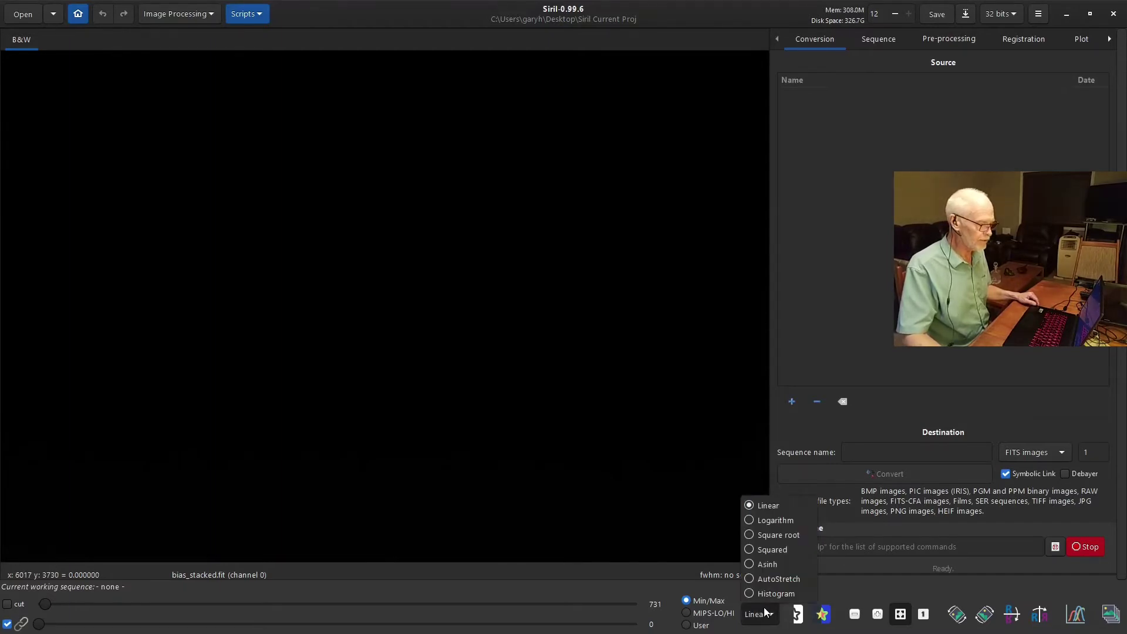
{"action": "left_click", "coordinate": [767, 595]}
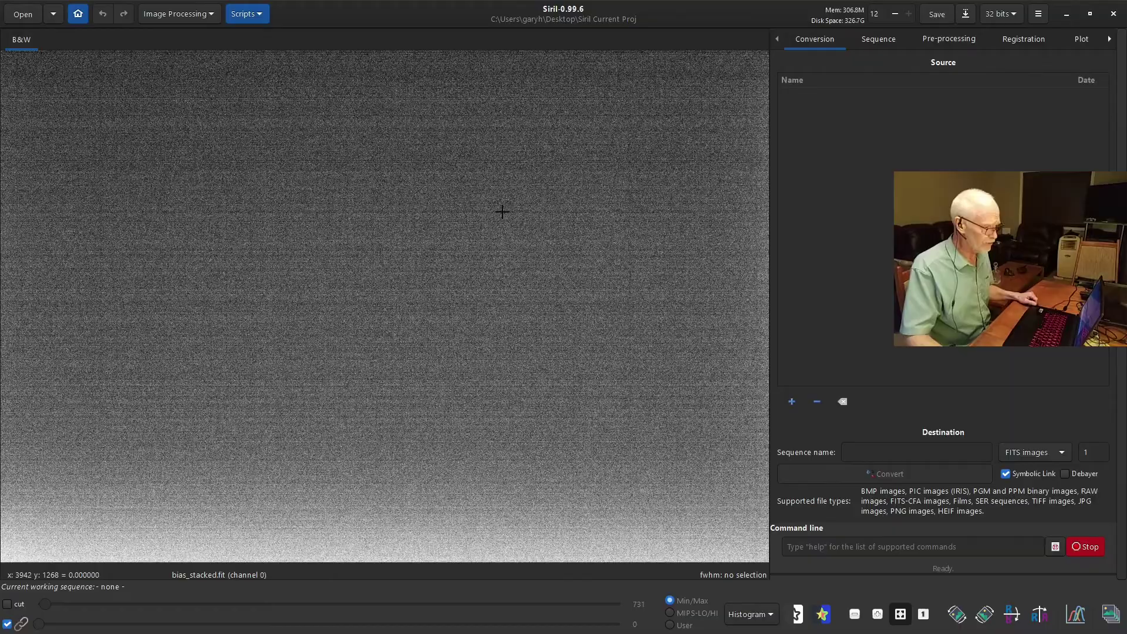
{"action": "scroll", "coordinate": [407, 244], "scroll_direction": "up", "scroll_amount": 2}
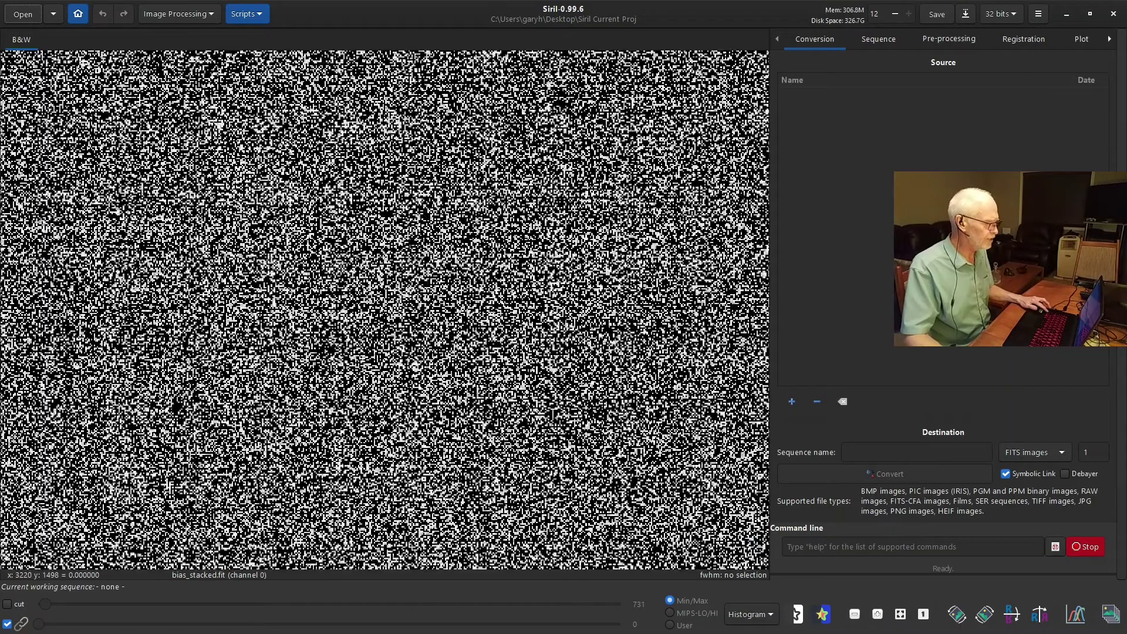
{"action": "scroll", "coordinate": [411, 240], "scroll_direction": "down", "scroll_amount": 4}
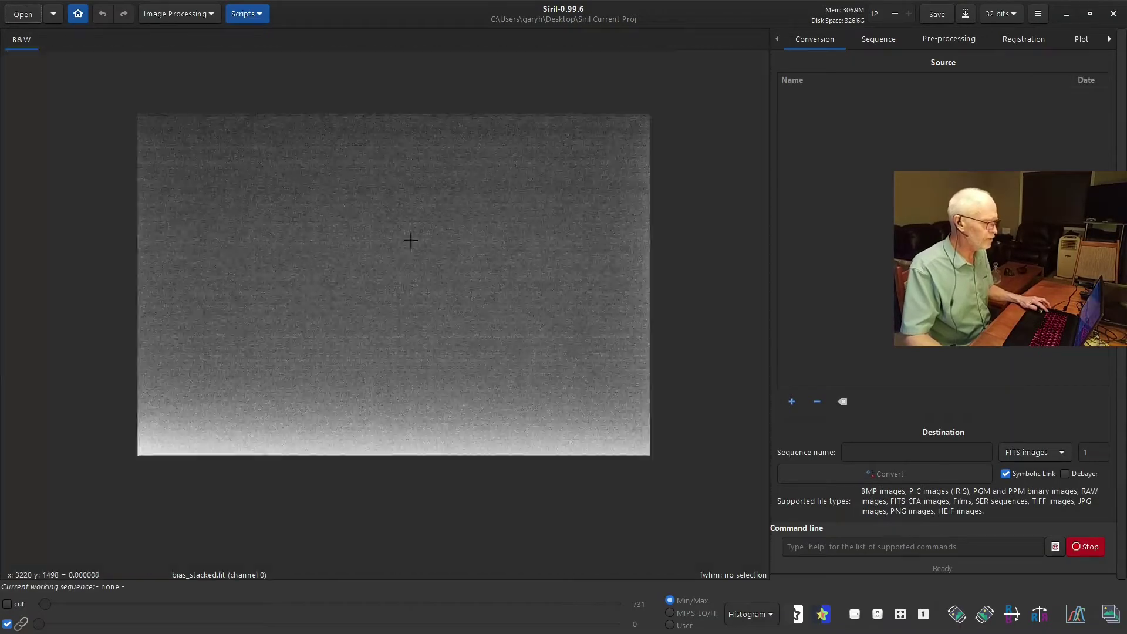
{"action": "scroll", "coordinate": [411, 241], "scroll_direction": "up", "scroll_amount": 1}
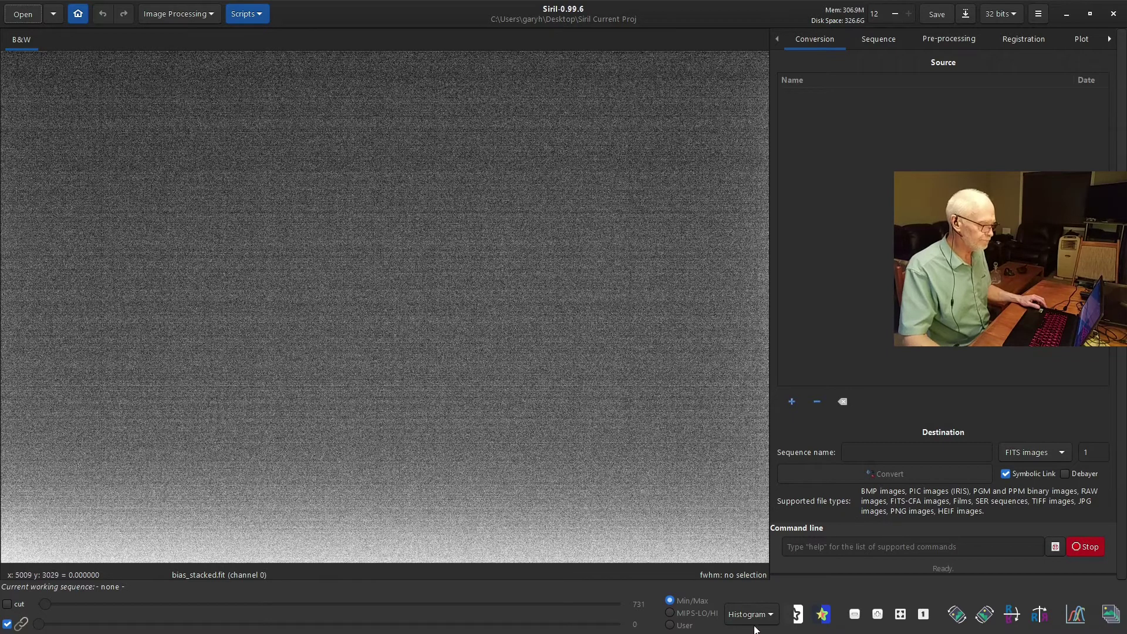
{"action": "left_click", "coordinate": [751, 615]}
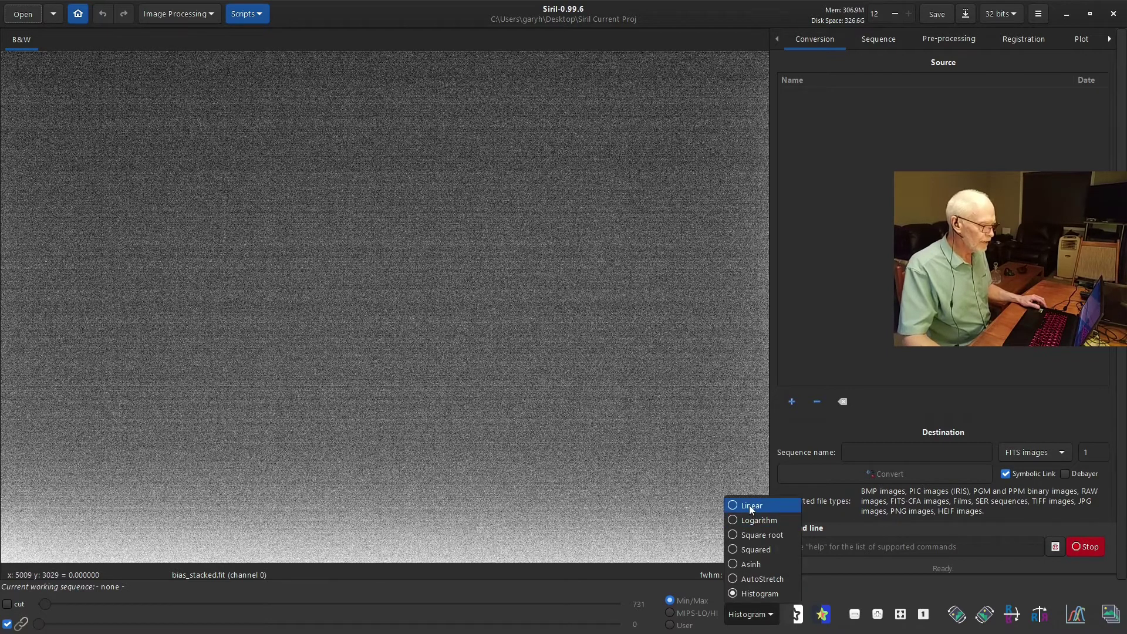
{"action": "left_click", "coordinate": [751, 512]}
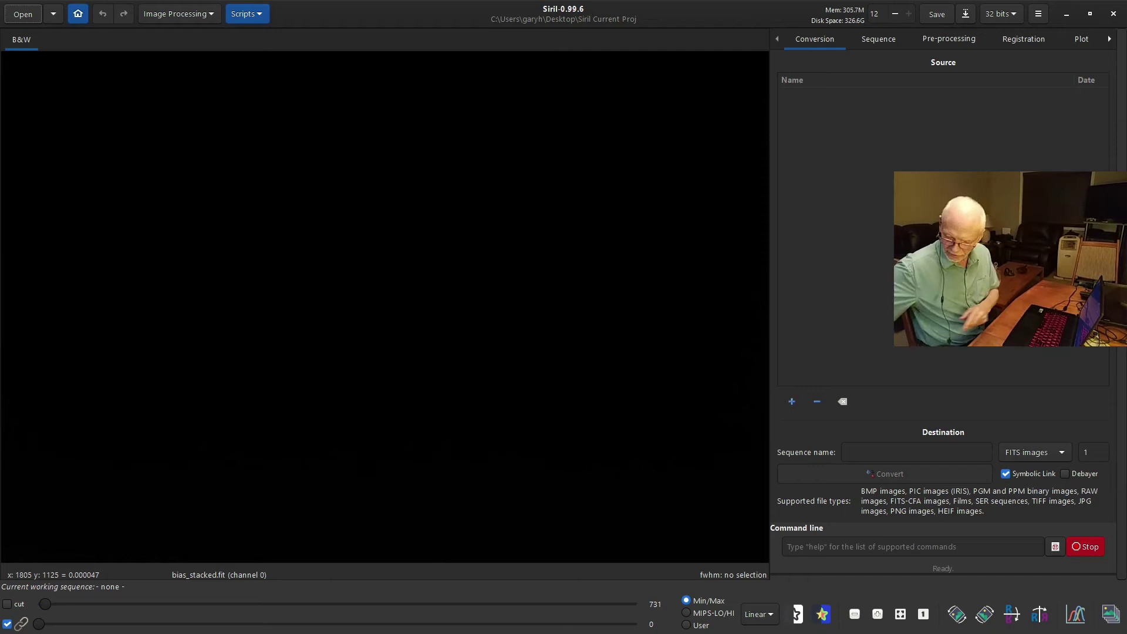
Load pp_flat_stacked.fit from the flats folder into the image view.
{"action": "left_click", "coordinate": [23, 14]}
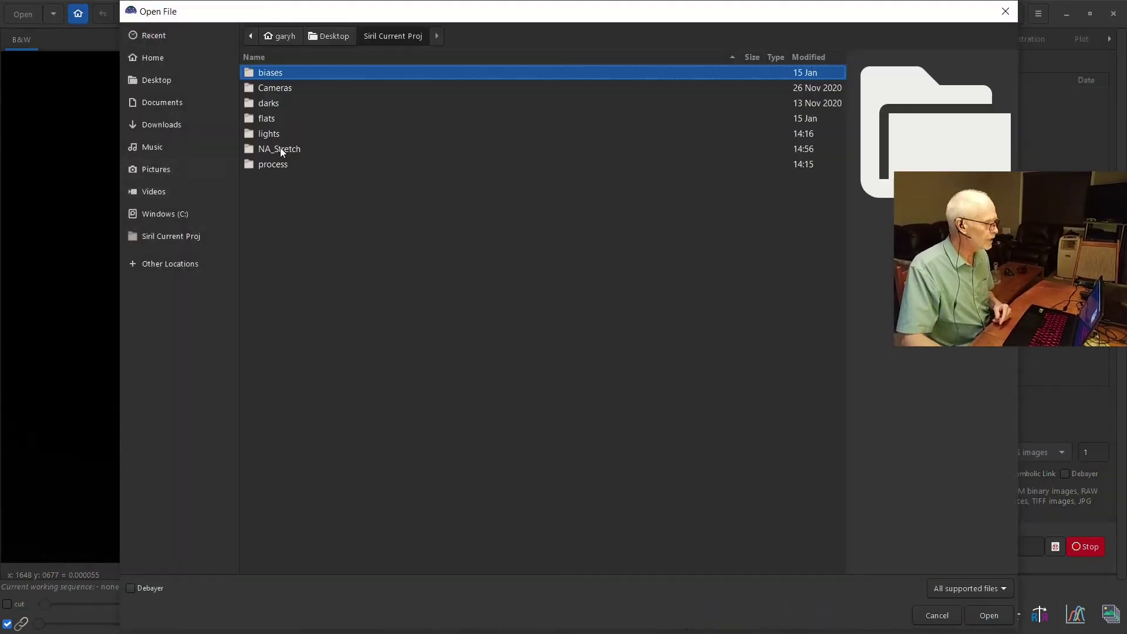
{"action": "double_click", "coordinate": [273, 119]}
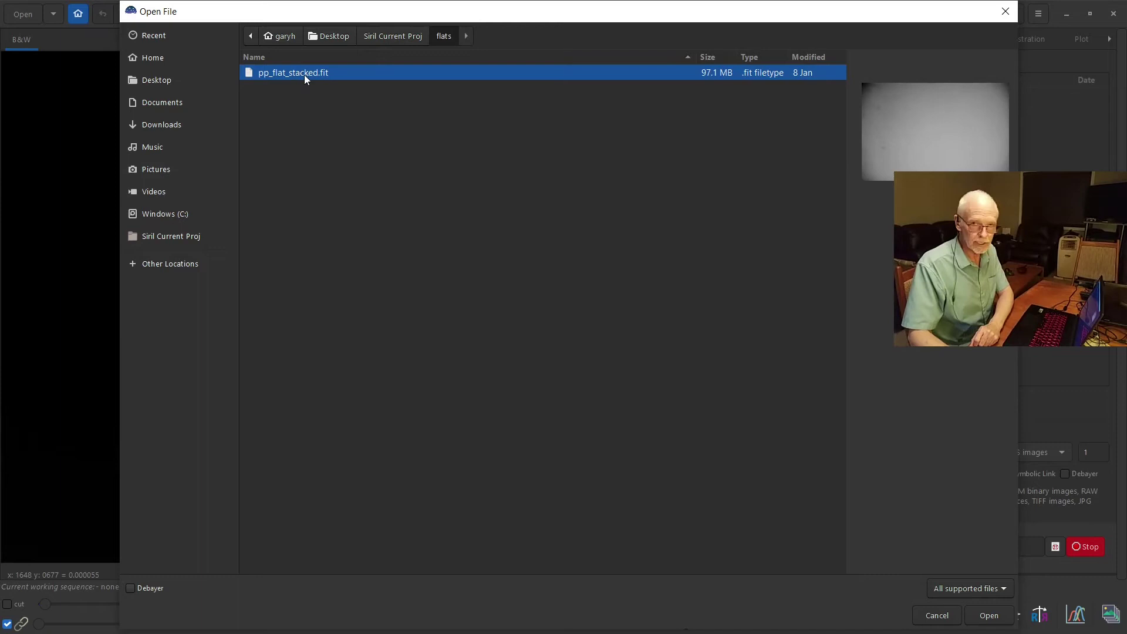
{"action": "double_click", "coordinate": [293, 74]}
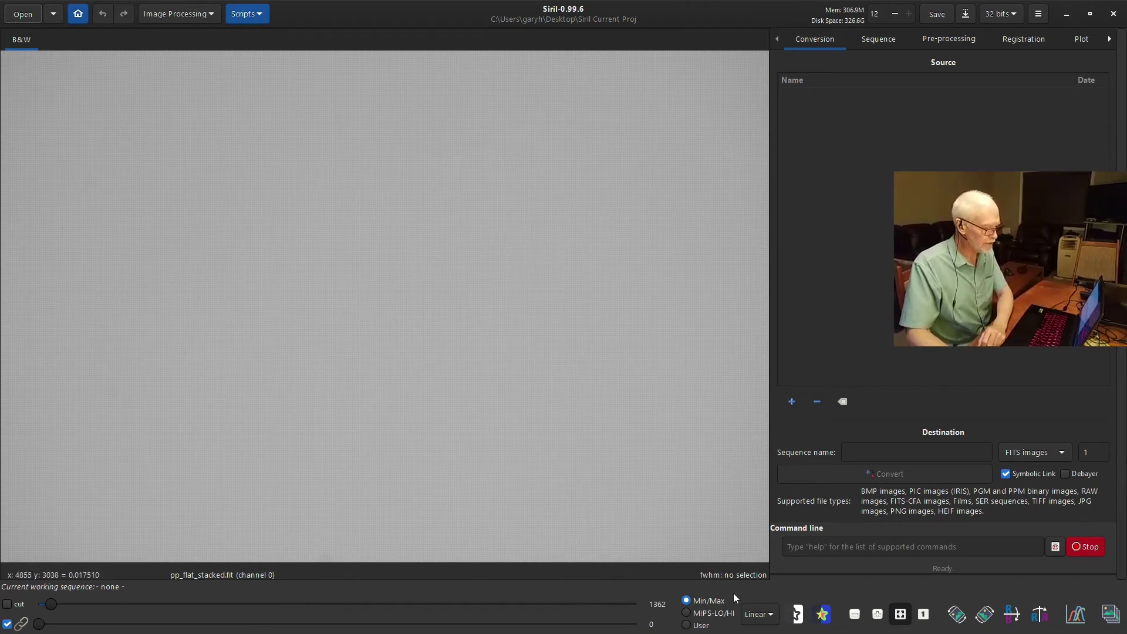
View the stacked flat with autostretch, then with histogram display mode.
{"action": "left_click", "coordinate": [758, 614]}
{"action": "left_click", "coordinate": [768, 578]}
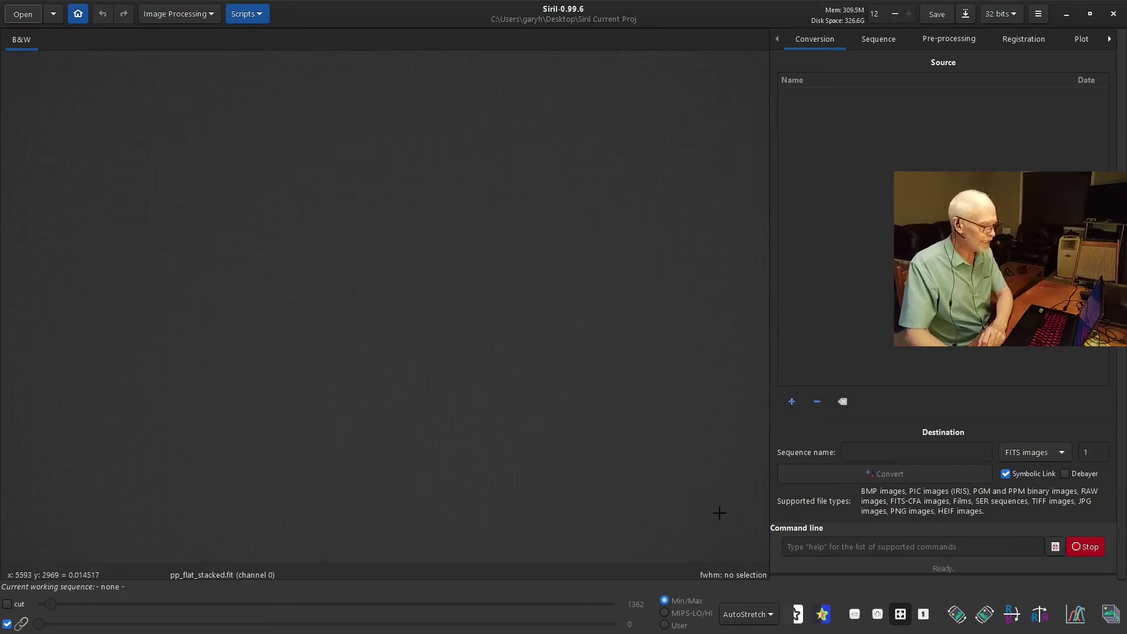
{"action": "left_click", "coordinate": [747, 614]}
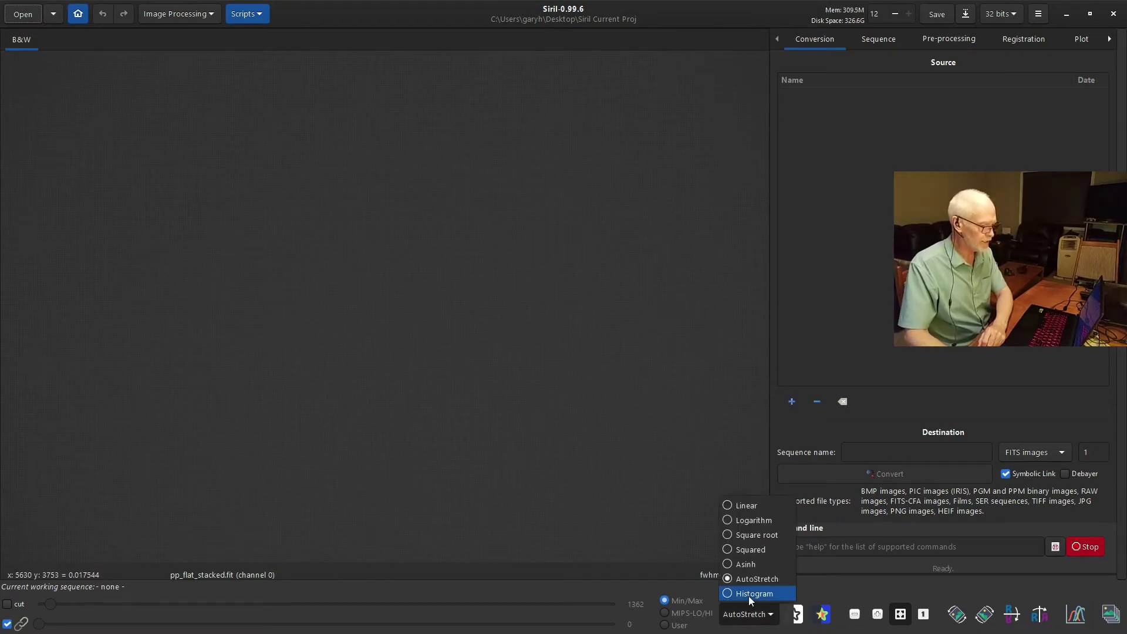
{"action": "left_click", "coordinate": [748, 595]}
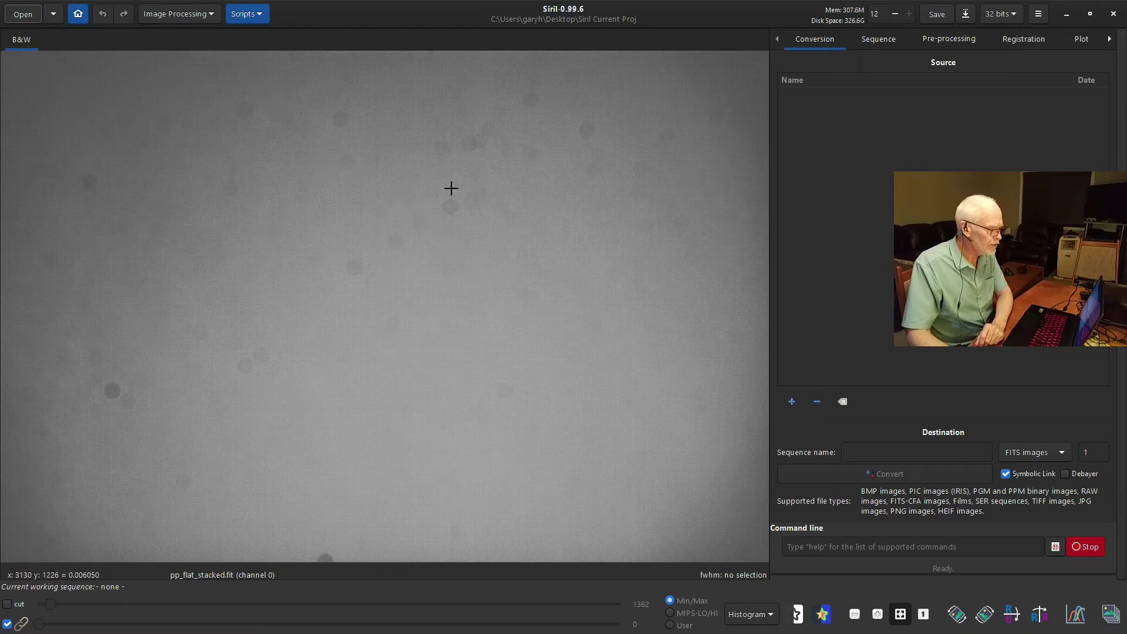
Switch the flat frame display to Linear, then close Siril.
{"action": "left_click", "coordinate": [748, 614]}
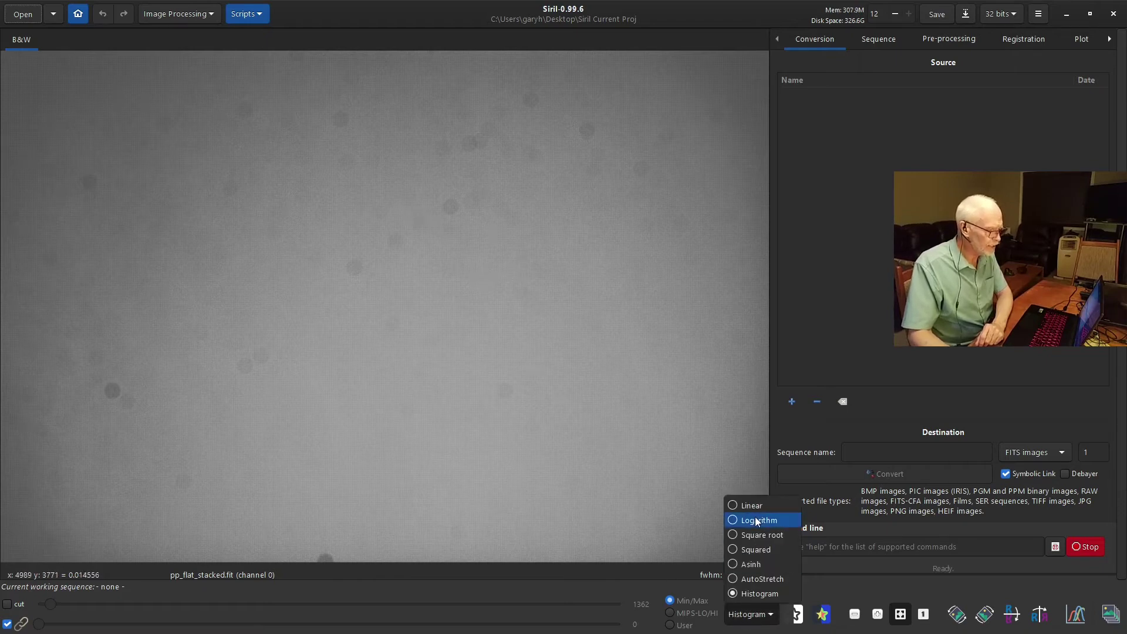
{"action": "left_click", "coordinate": [760, 504]}
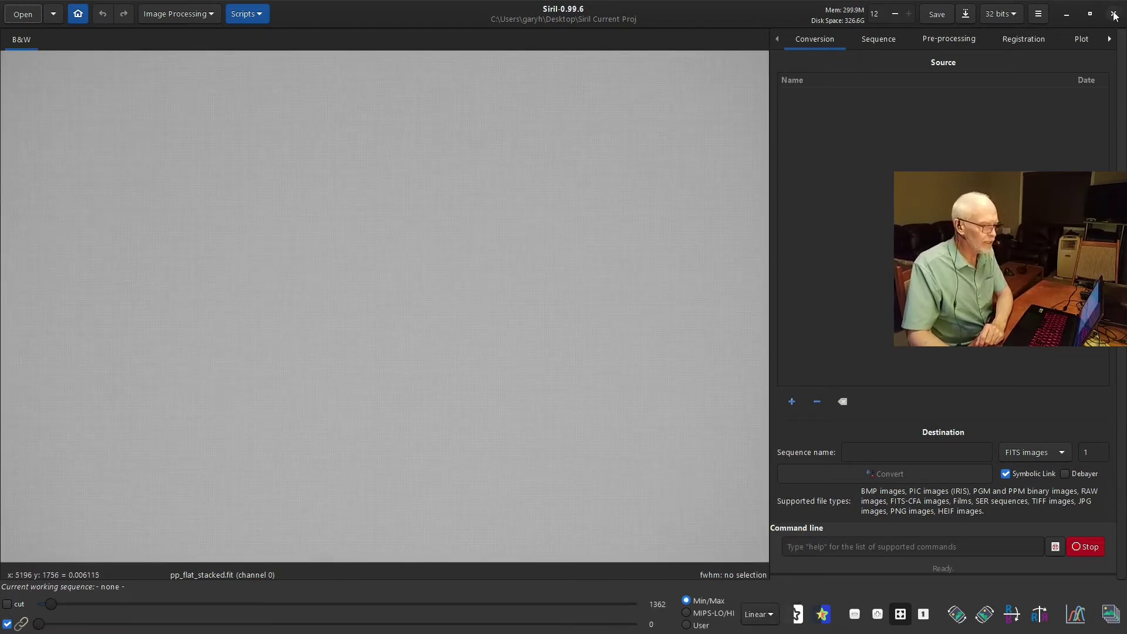
{"action": "left_click", "coordinate": [1114, 16]}
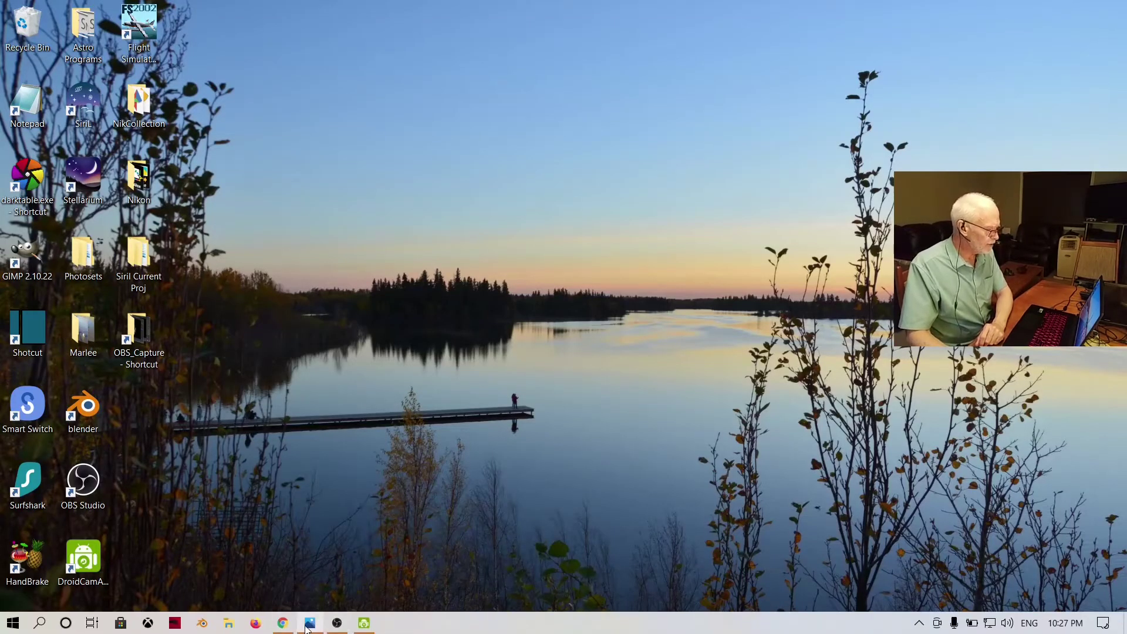
Bring back the Calib.jpg calibration formula in Photos, then close Photos.
{"action": "left_click", "coordinate": [310, 623]}
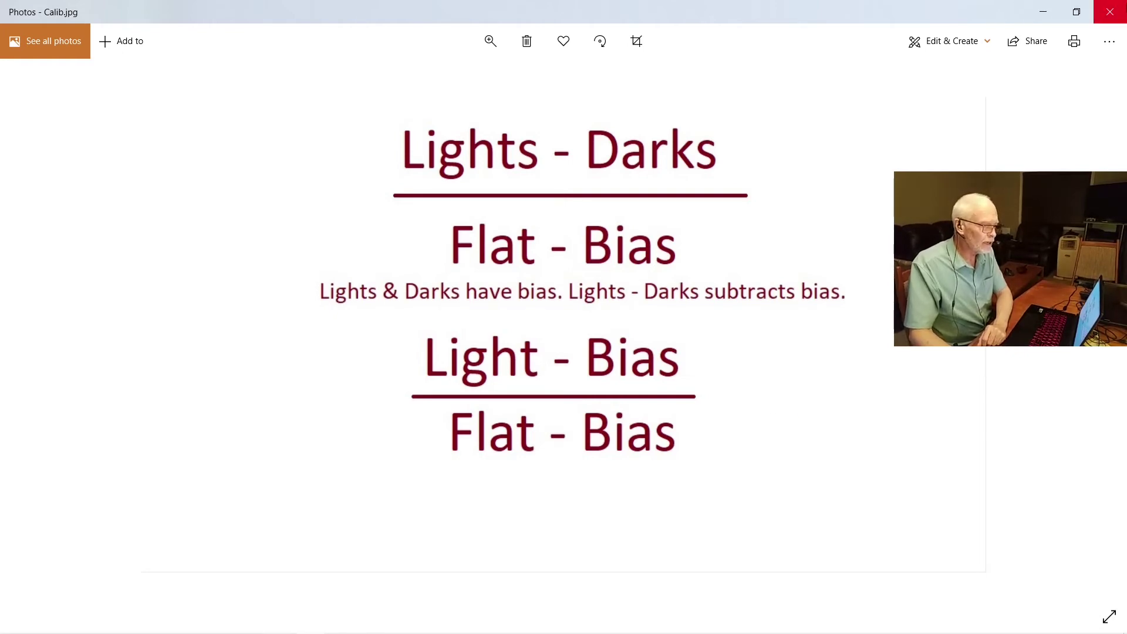
{"action": "left_click", "coordinate": [1110, 11]}
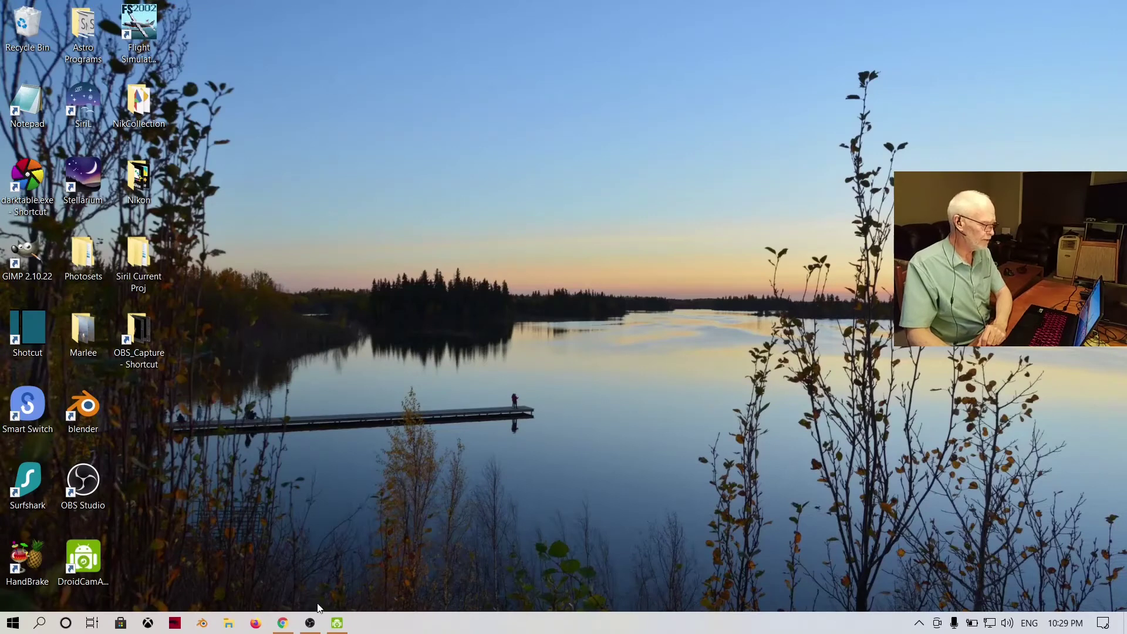
{"action": "mouse_move", "coordinate": [283, 626]}
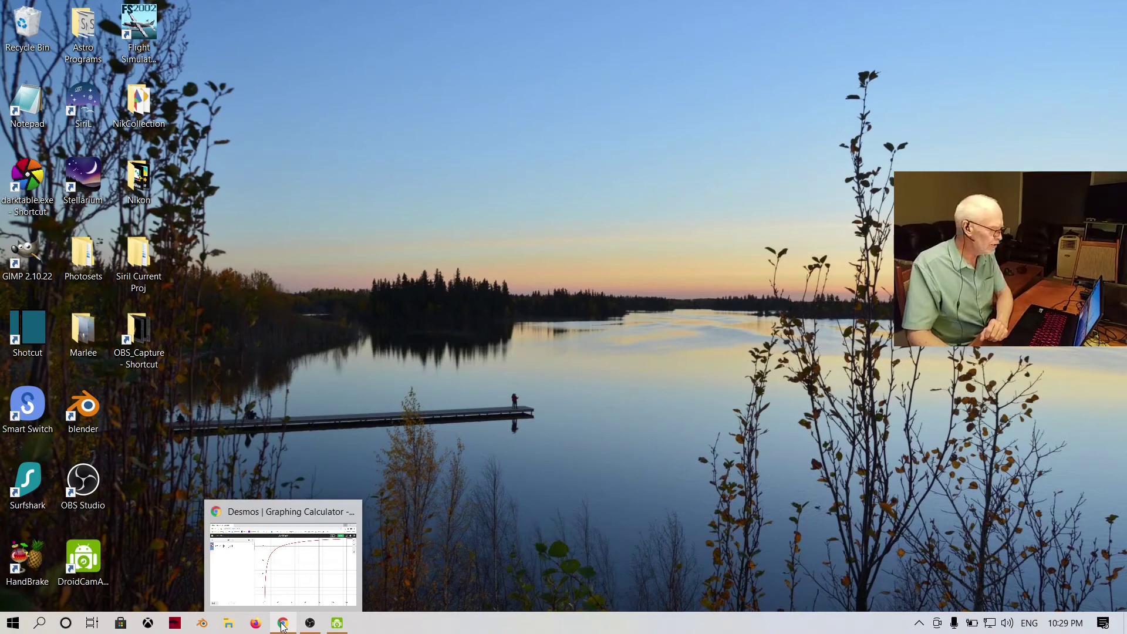
Restore Desmos and trace y = 100·(1 − 1/√x) from about x = 16 to x = 25.
{"action": "left_click", "coordinate": [290, 625]}
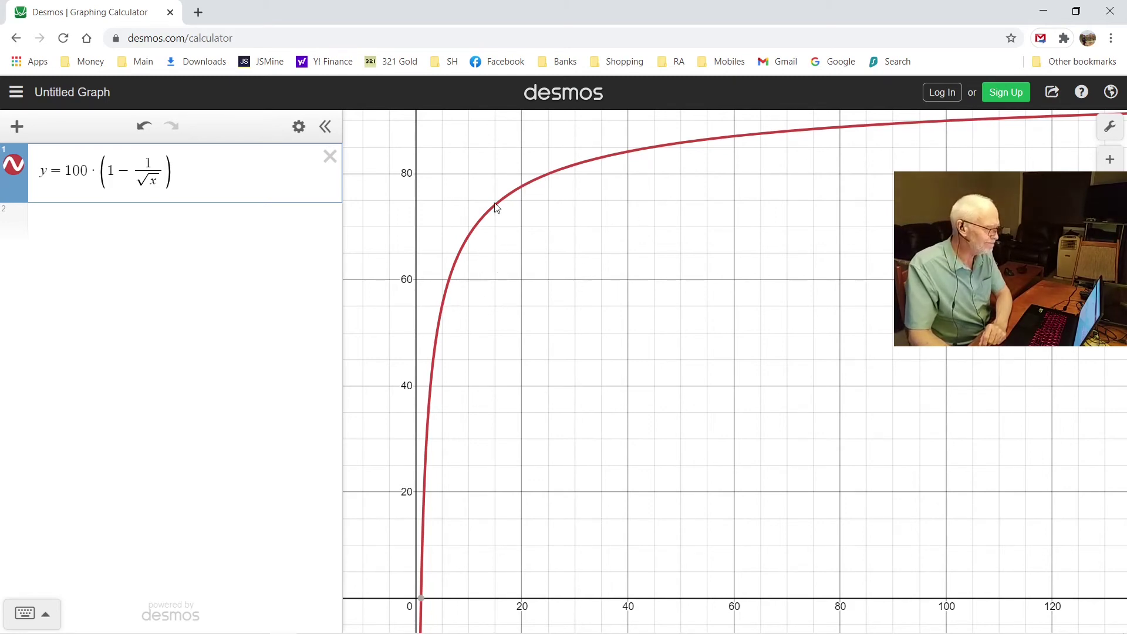
{"action": "left_click_drag", "start_coordinate": [495, 207], "coordinate": [503, 202]}
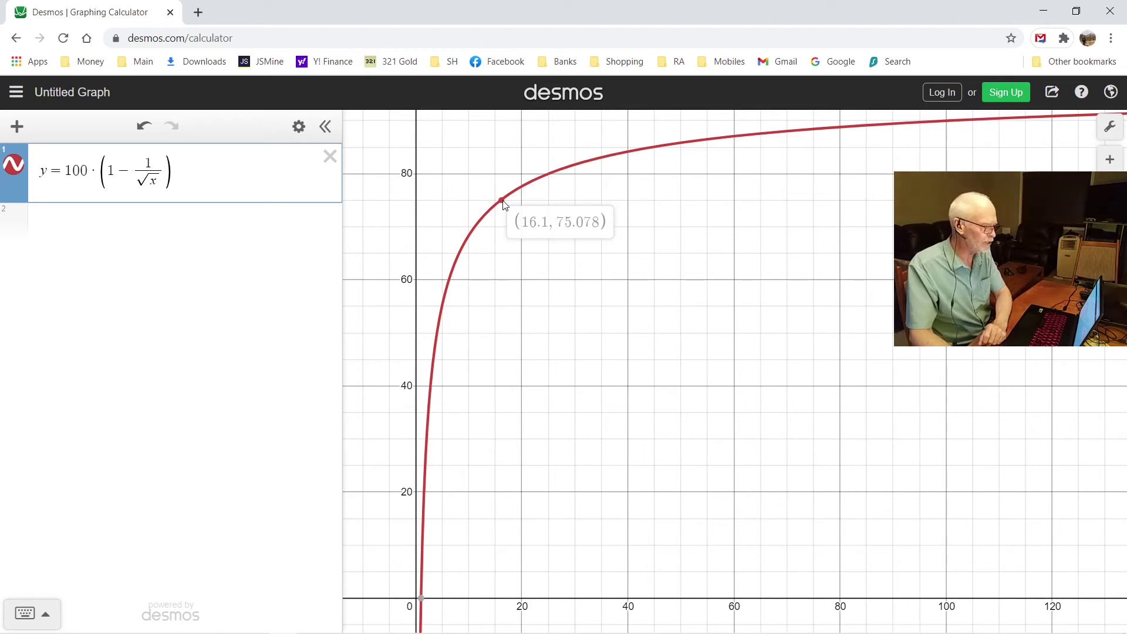
{"action": "left_click_drag", "start_coordinate": [503, 202], "coordinate": [504, 203]}
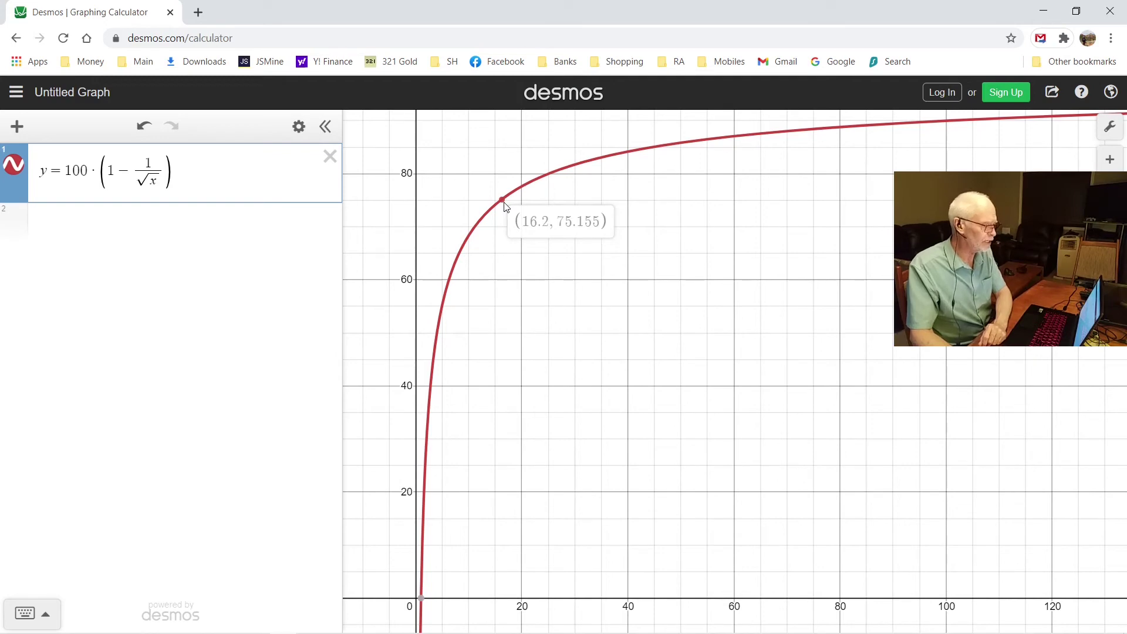
{"action": "left_click_drag", "start_coordinate": [505, 203], "coordinate": [550, 190]}
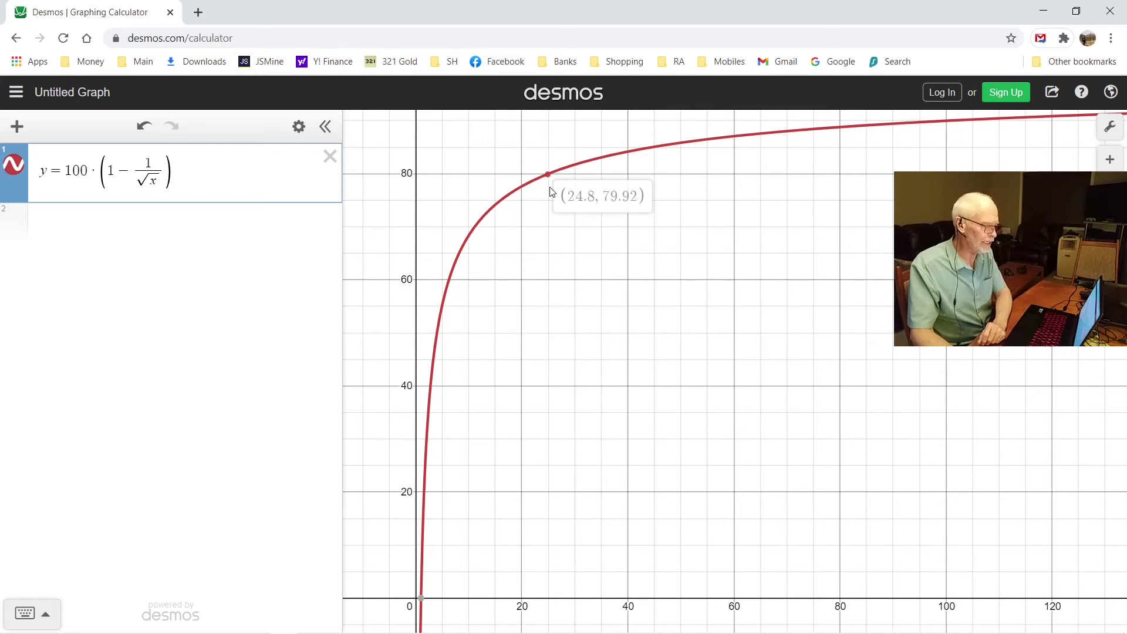
{"action": "left_click", "coordinate": [551, 191]}
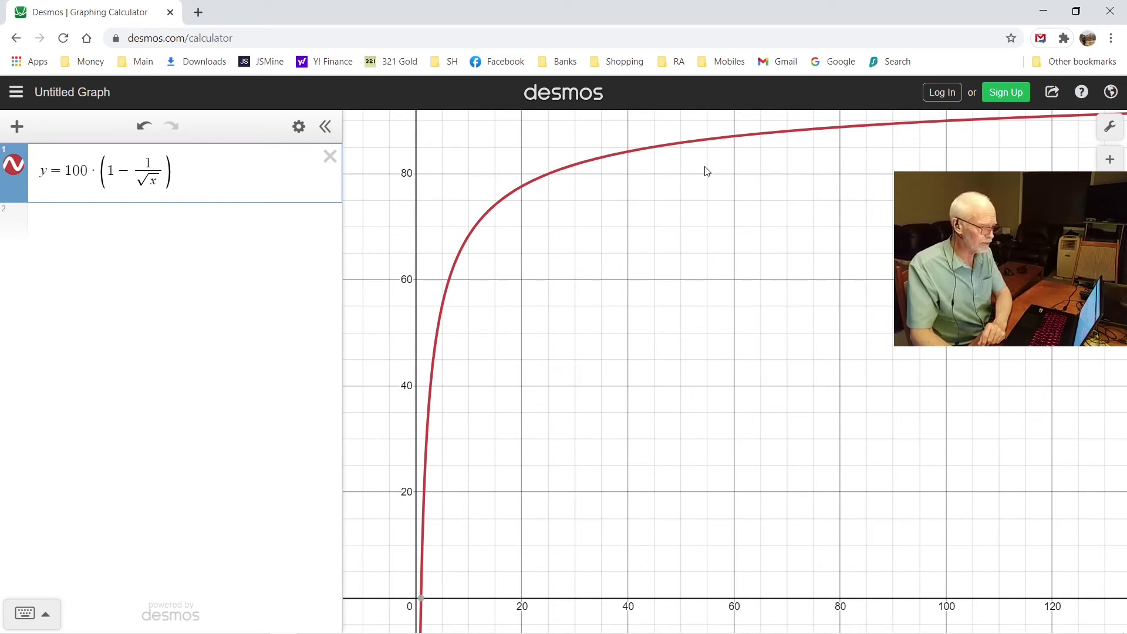
Read the curve values near x = 60 and around x = 90–93.
{"action": "left_click", "coordinate": [734, 138]}
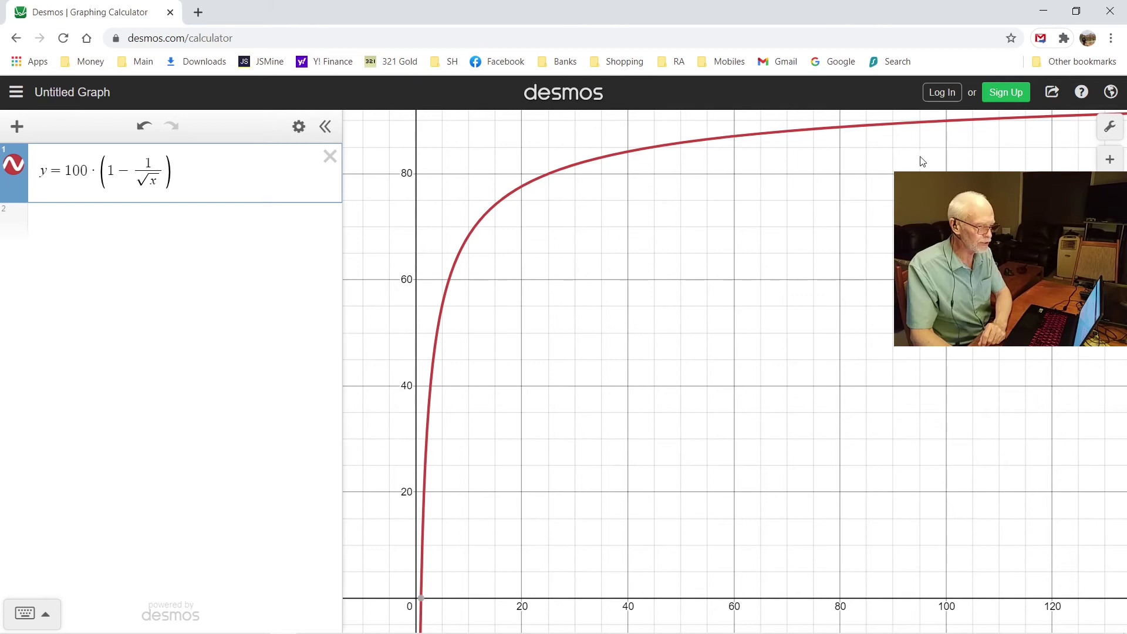
{"action": "left_click", "coordinate": [913, 125]}
{"action": "left_click_drag", "start_coordinate": [913, 128], "coordinate": [902, 136]}
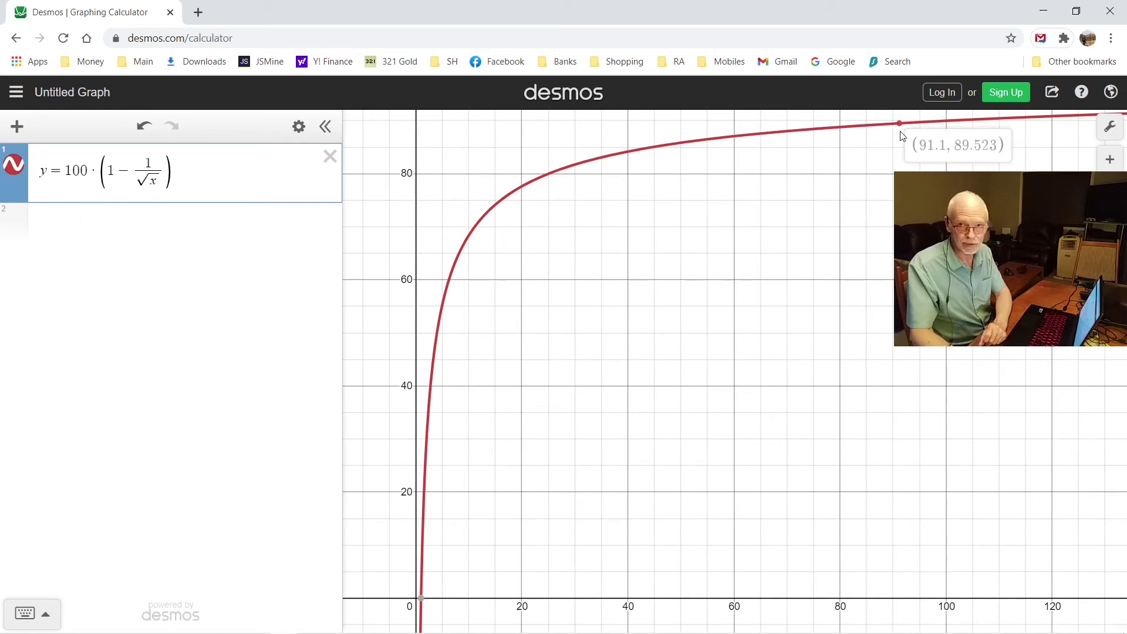
{"action": "left_click_drag", "start_coordinate": [903, 136], "coordinate": [903, 137]}
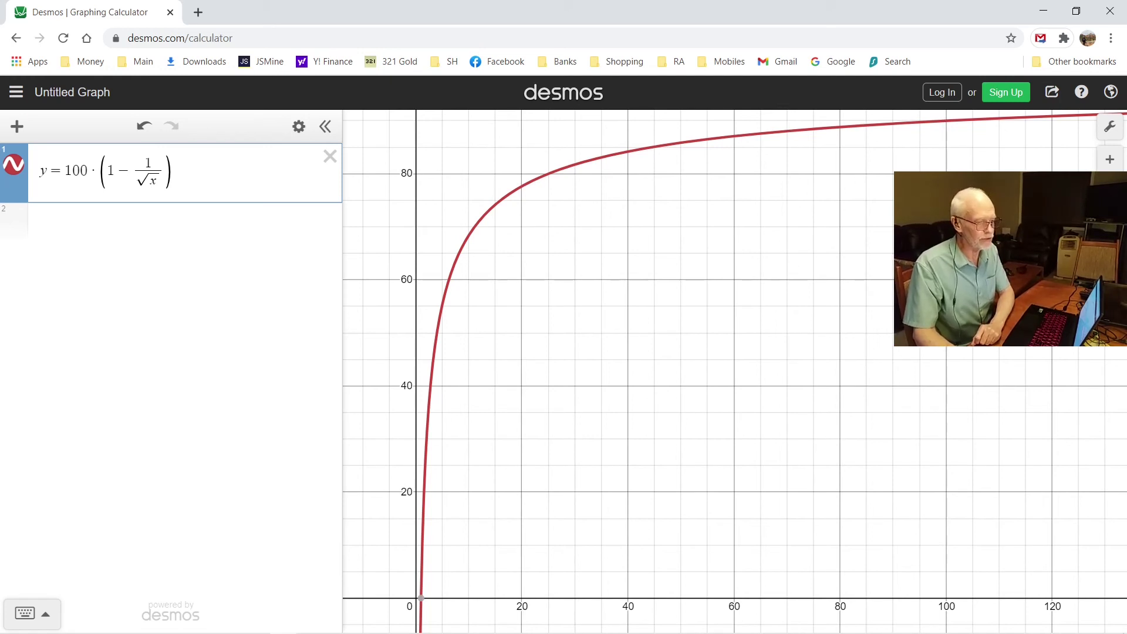
Read the curve value at x = 120, then minimize Chrome.
{"action": "left_click", "coordinate": [1053, 118]}
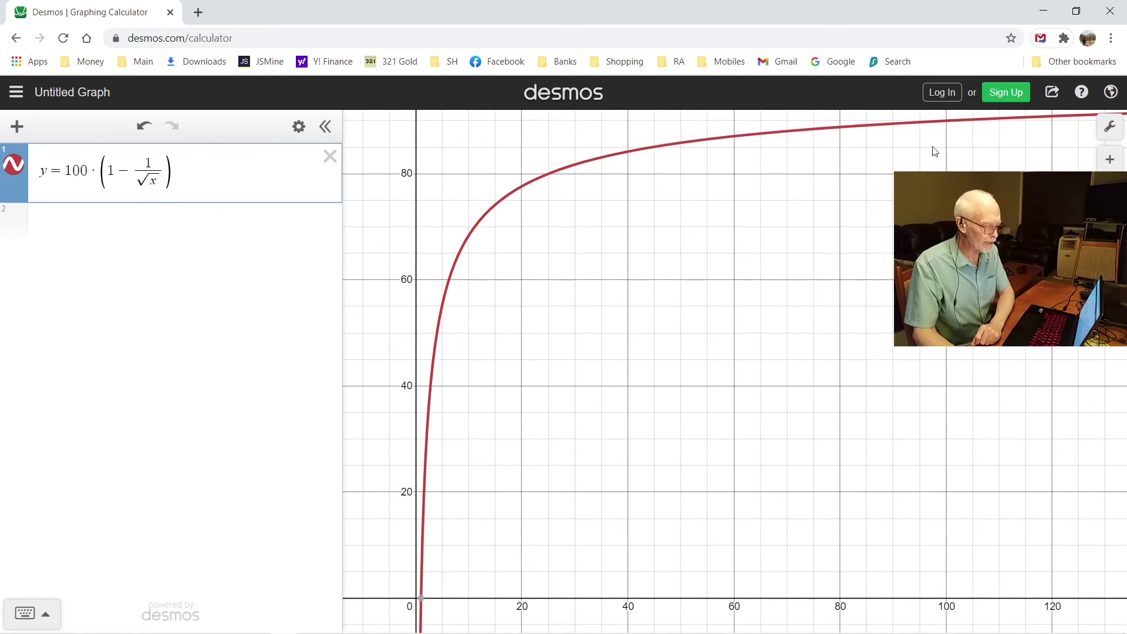
{"action": "mouse_move", "coordinate": [948, 127]}
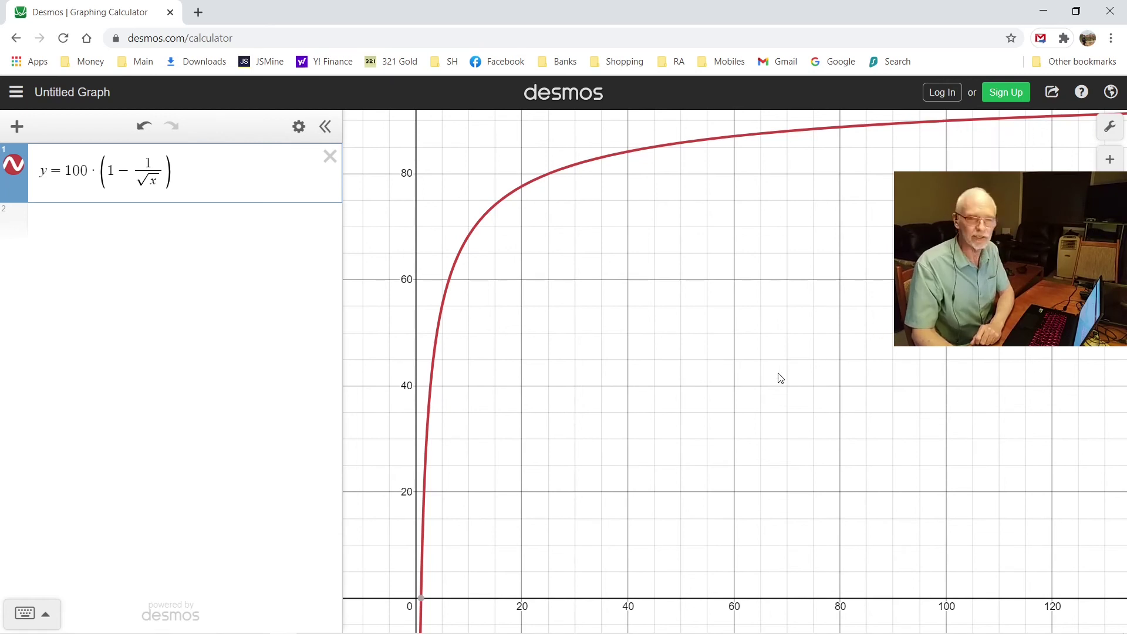
{"action": "left_click", "coordinate": [1043, 12]}
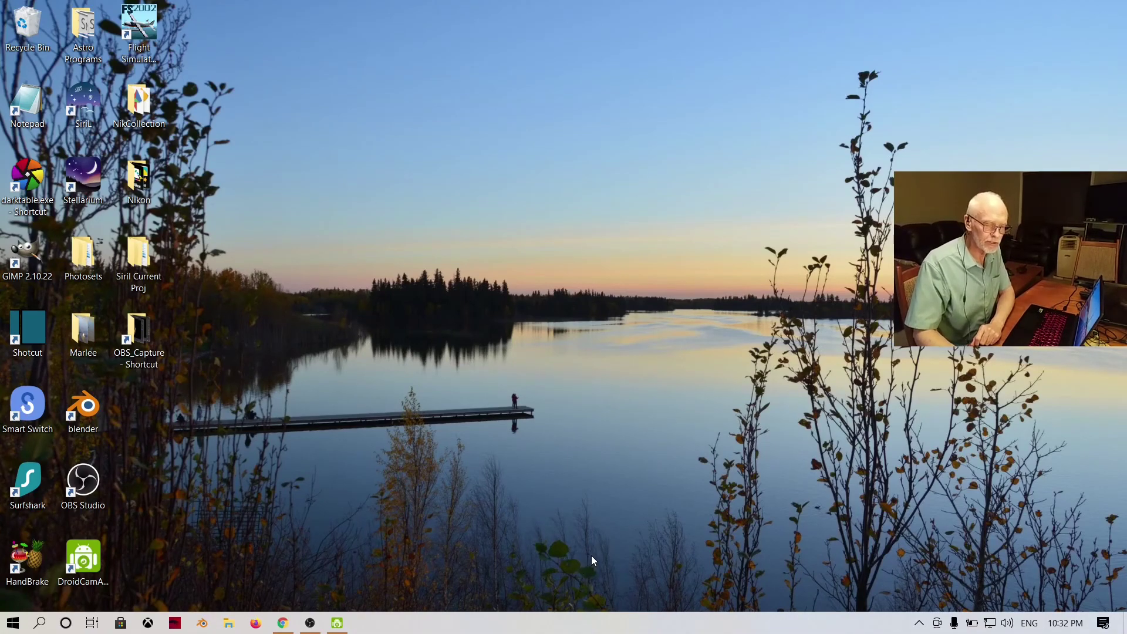
Restore the OBS Studio window from the taskbar while the recording continues.
{"action": "left_click", "coordinate": [310, 624]}
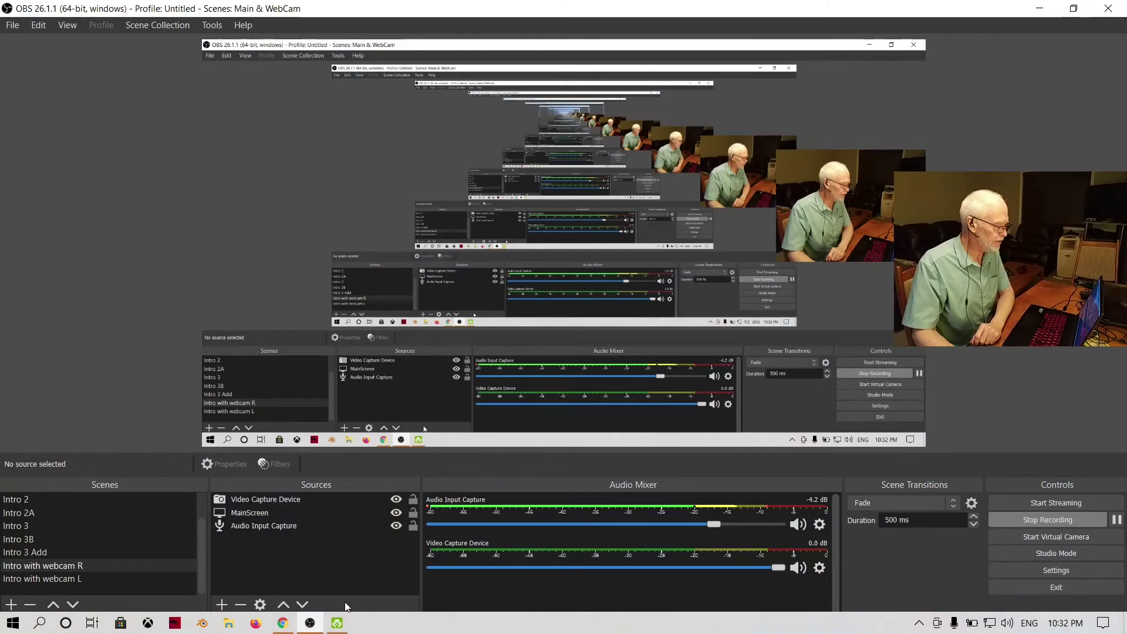